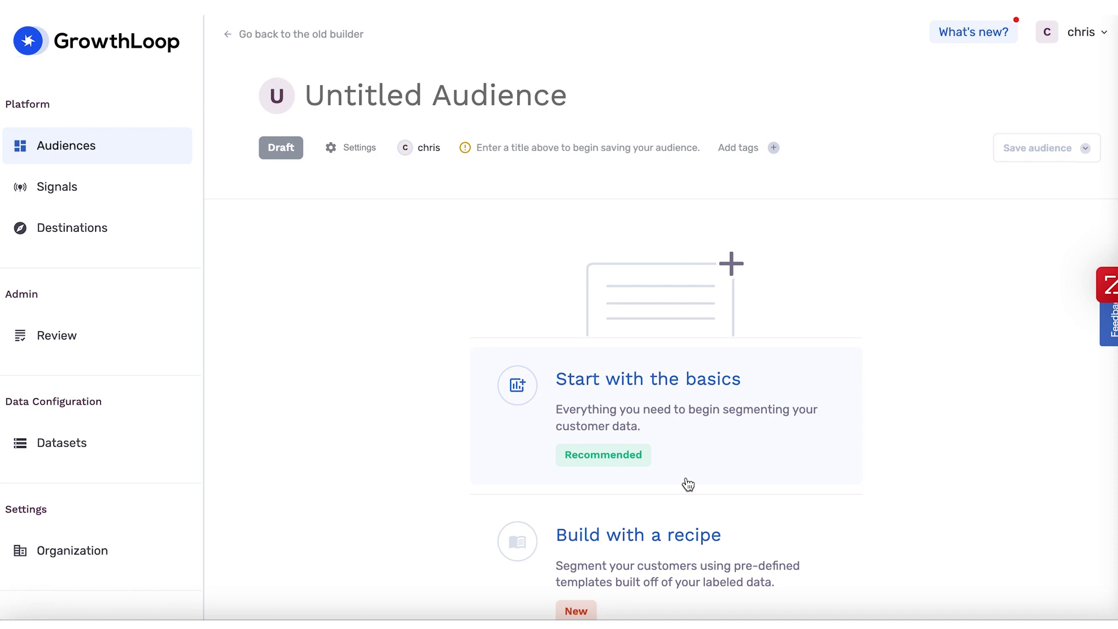
pyautogui.scroll(-3, 688, 484)
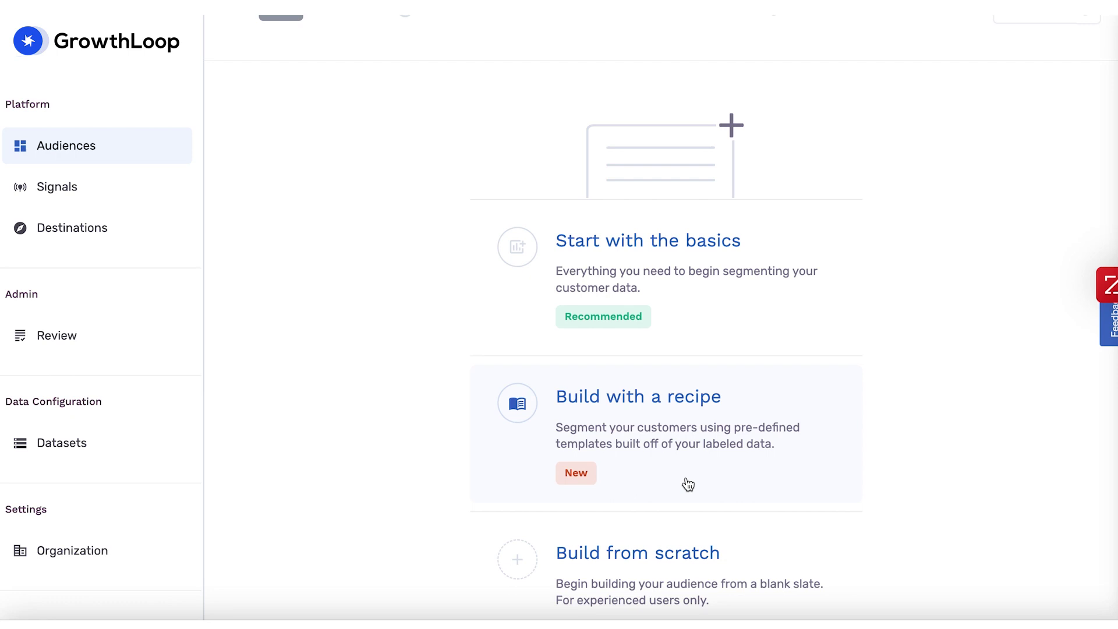
pyautogui.scroll(-1, 687, 483)
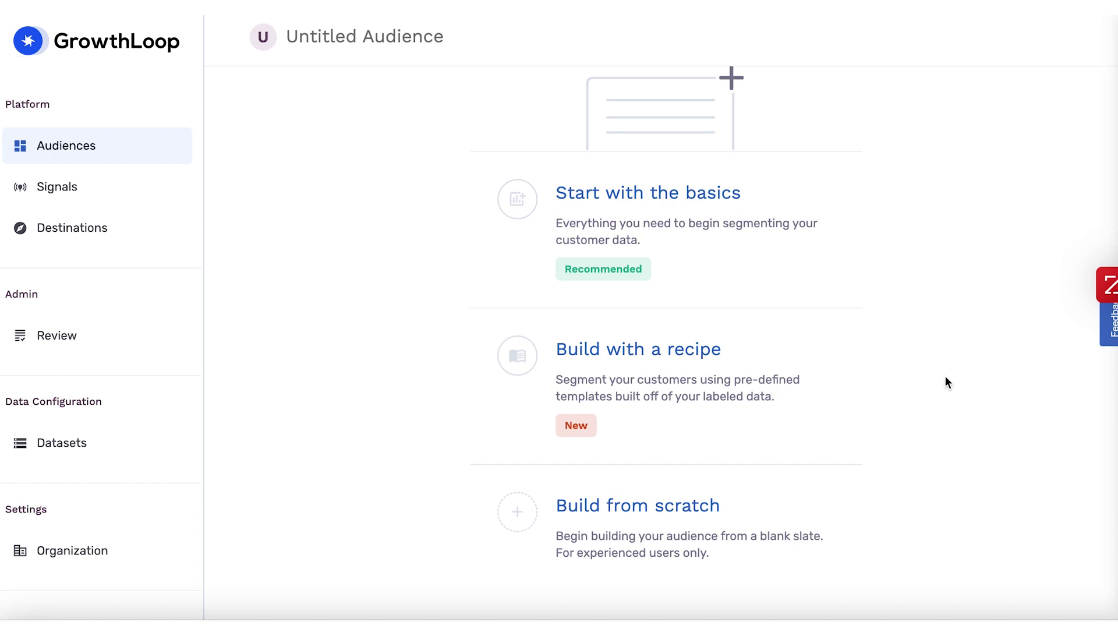
pyautogui.scroll(1, 945, 381)
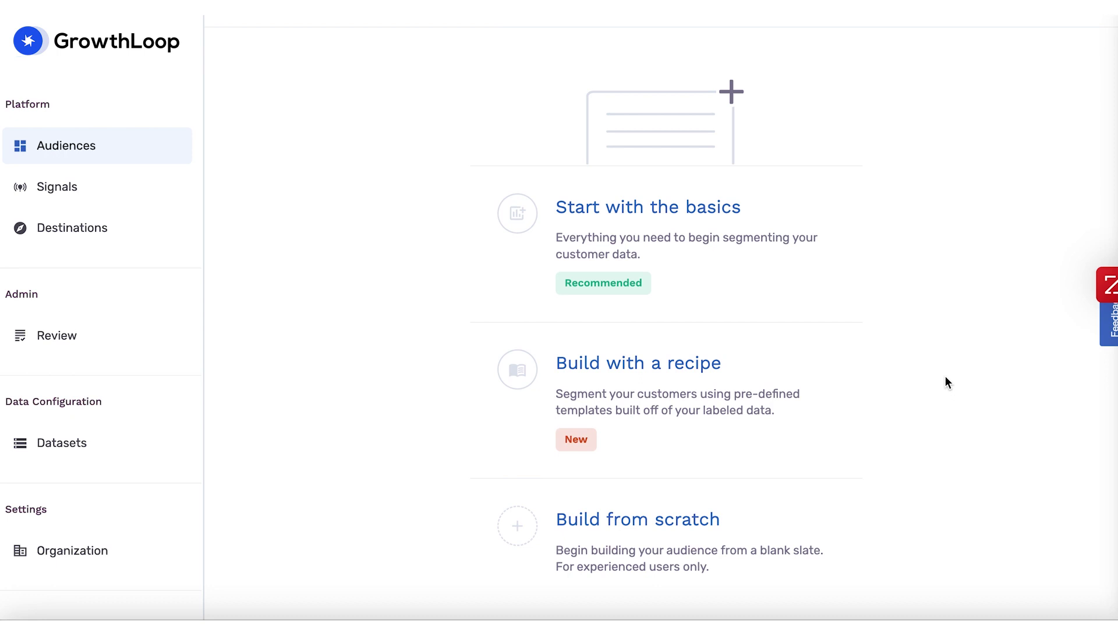
# - Start a basic audience that excludes New Jersey Customers, leaving 990,285 customers
pyautogui.click(787, 236)
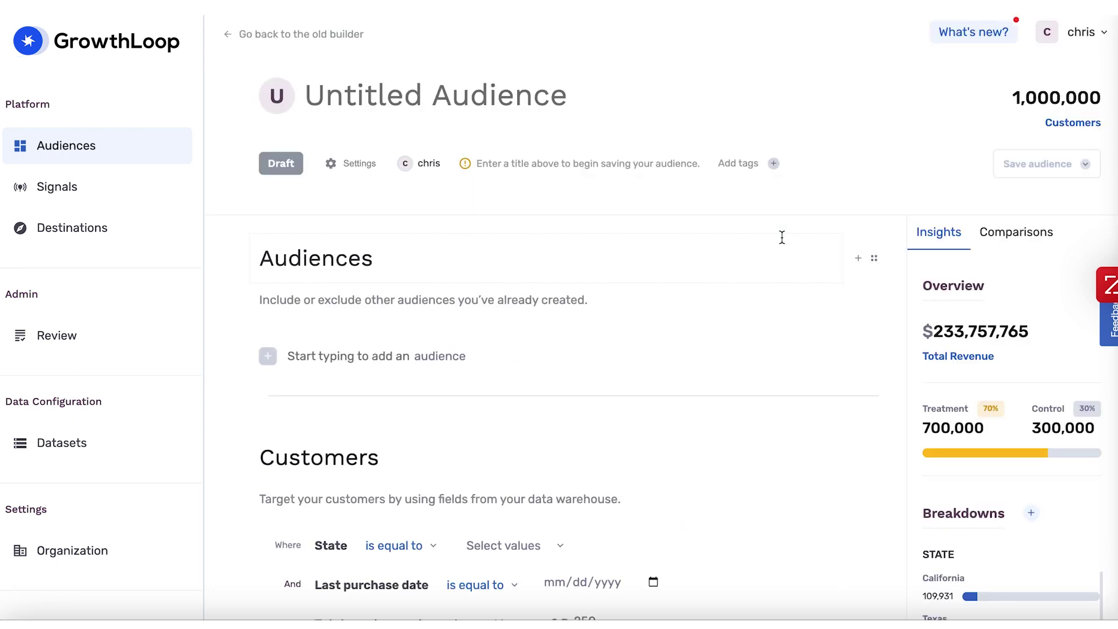
pyautogui.scroll(-1, 736, 317)
pyautogui.scroll(-1, 736, 321)
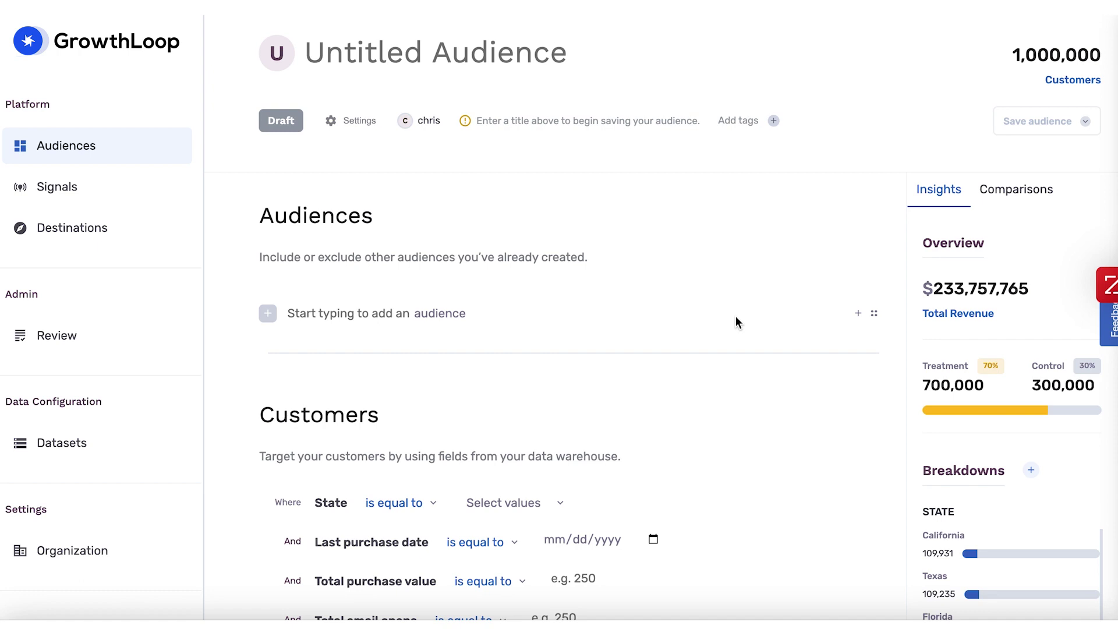
pyautogui.scroll(-1, 736, 316)
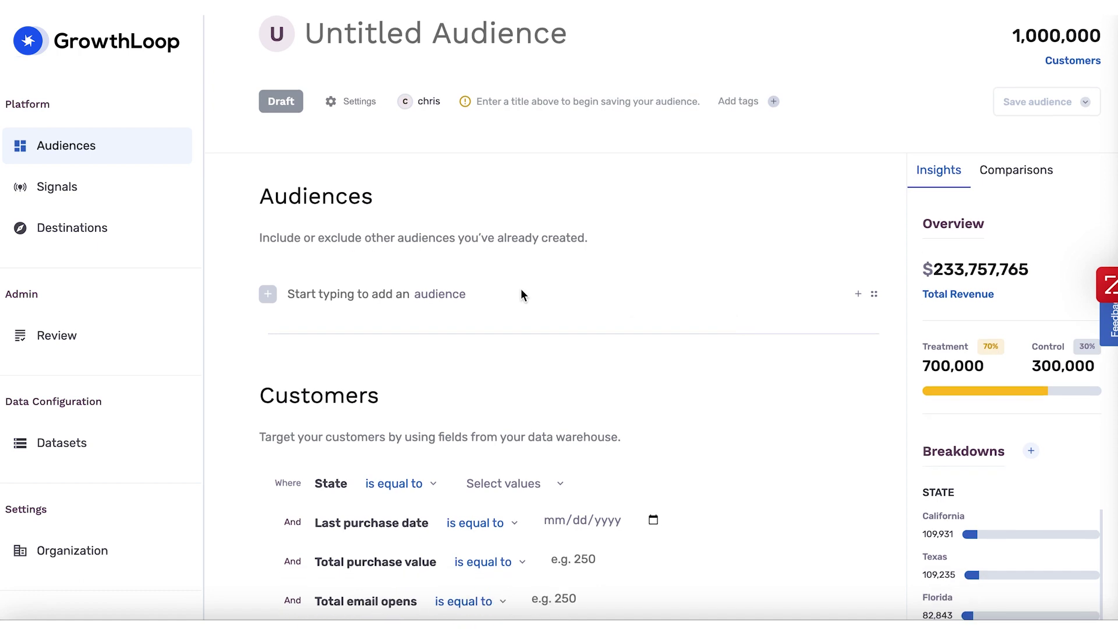
pyautogui.click(384, 295)
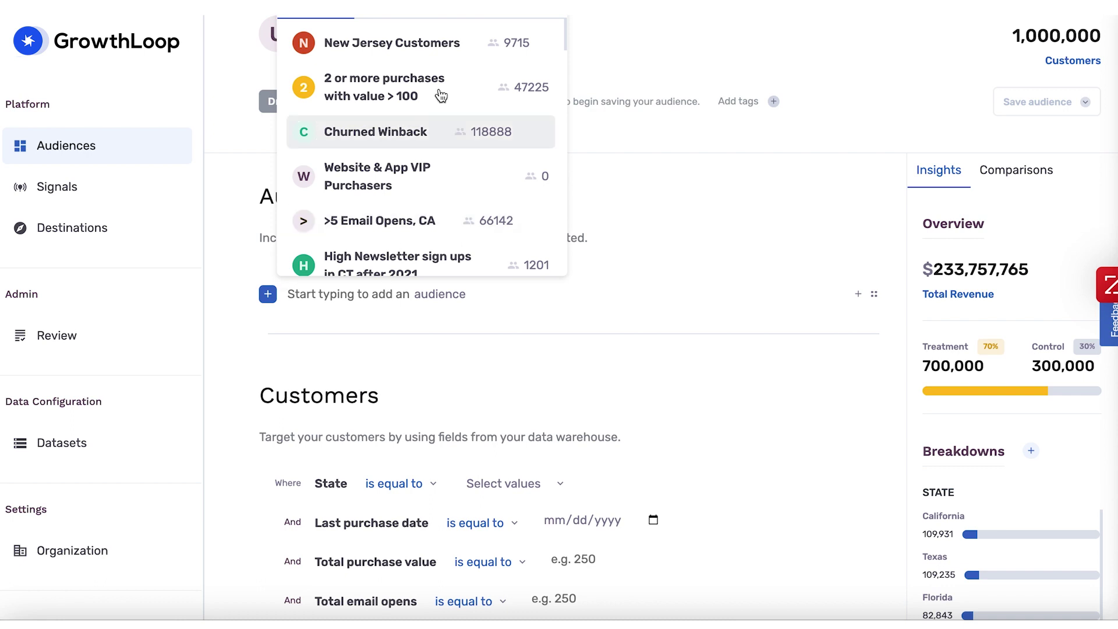
pyautogui.click(441, 48)
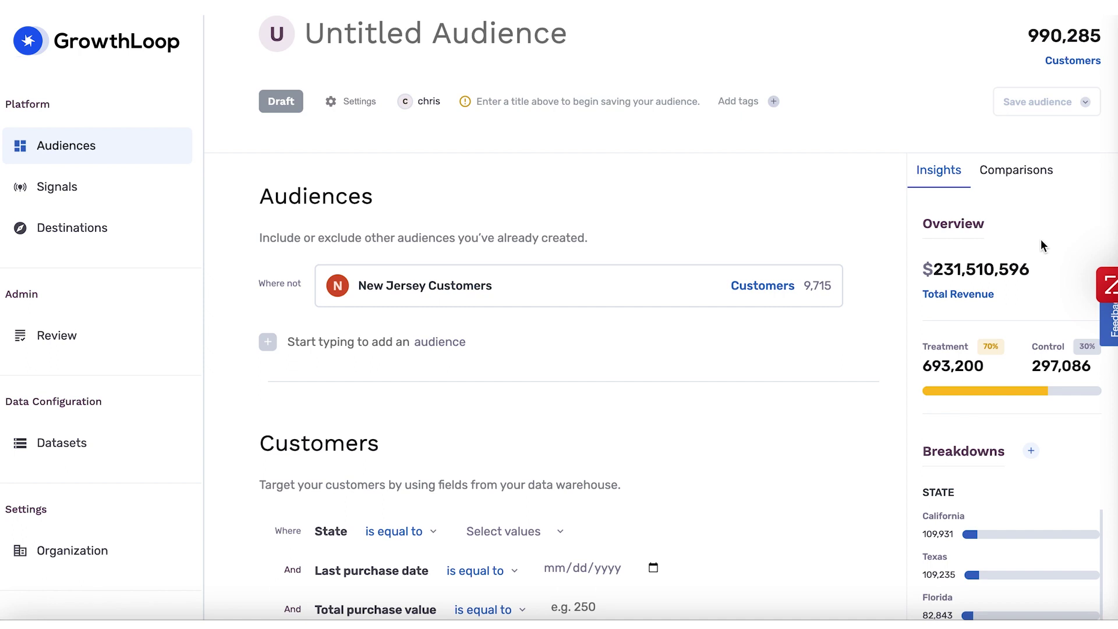
# - Scroll to the Customers section showing unset filters for state, purchase date, value and more
pyautogui.scroll(-1, 1019, 320)
pyautogui.scroll(-1, 1019, 323)
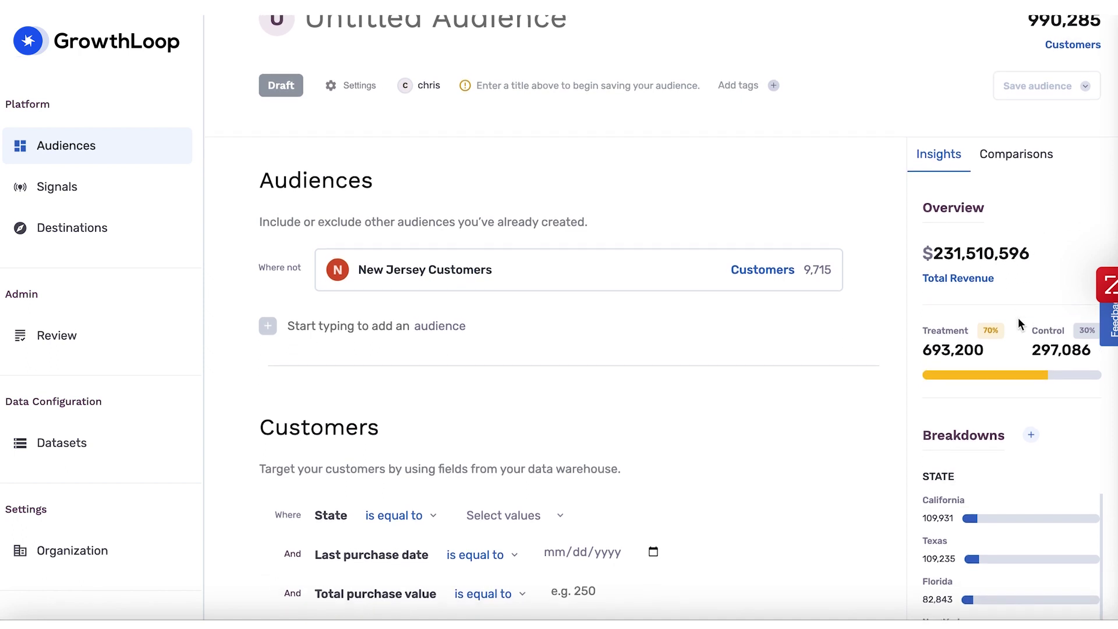
pyautogui.scroll(-1, 1020, 323)
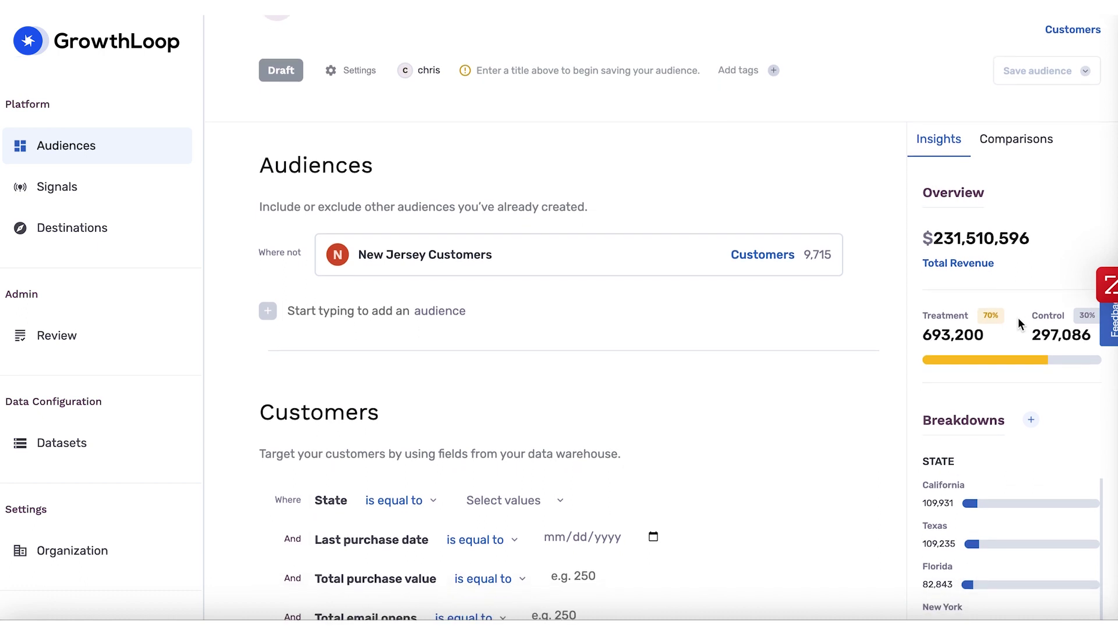
pyautogui.scroll(1, 1020, 324)
pyautogui.scroll(-2, 1020, 324)
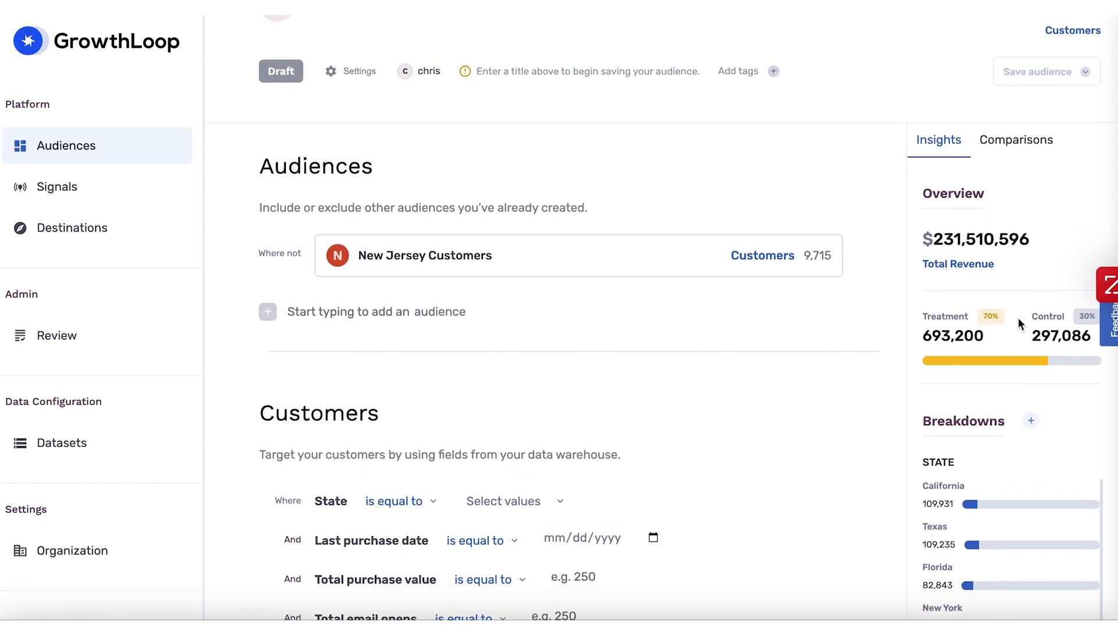
pyautogui.scroll(-3, 1018, 322)
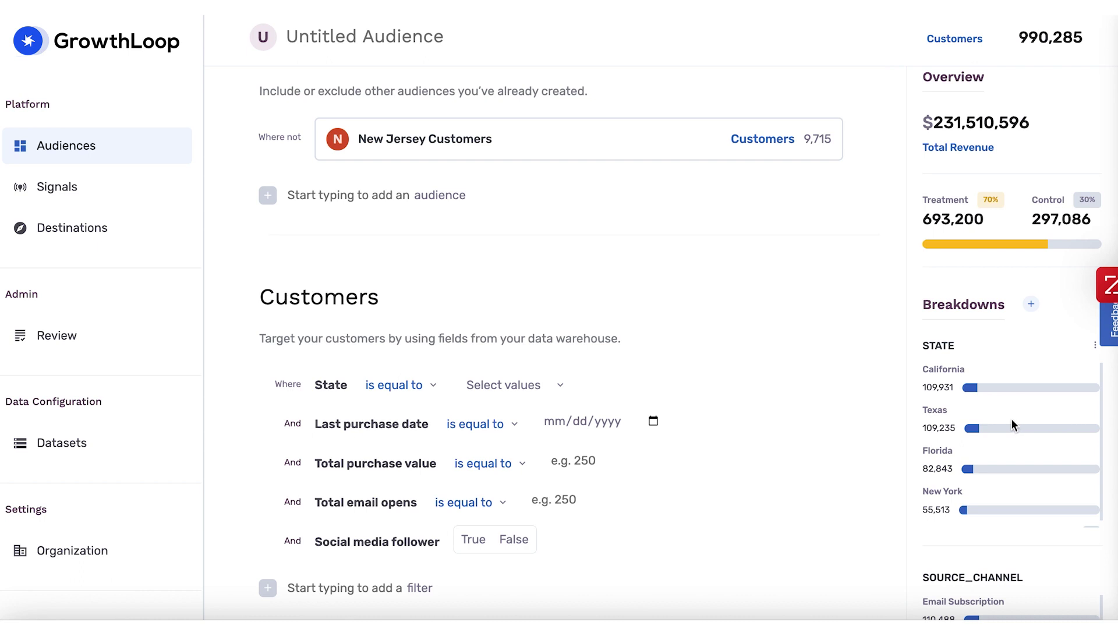
pyautogui.scroll(3, 607, 318)
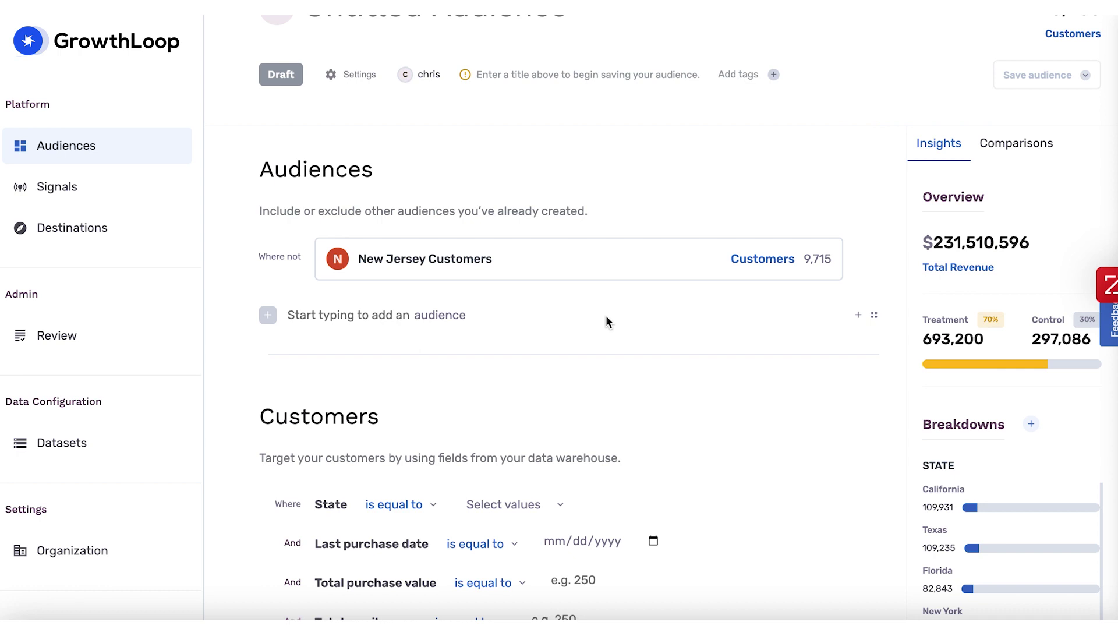
pyautogui.scroll(-5, 606, 316)
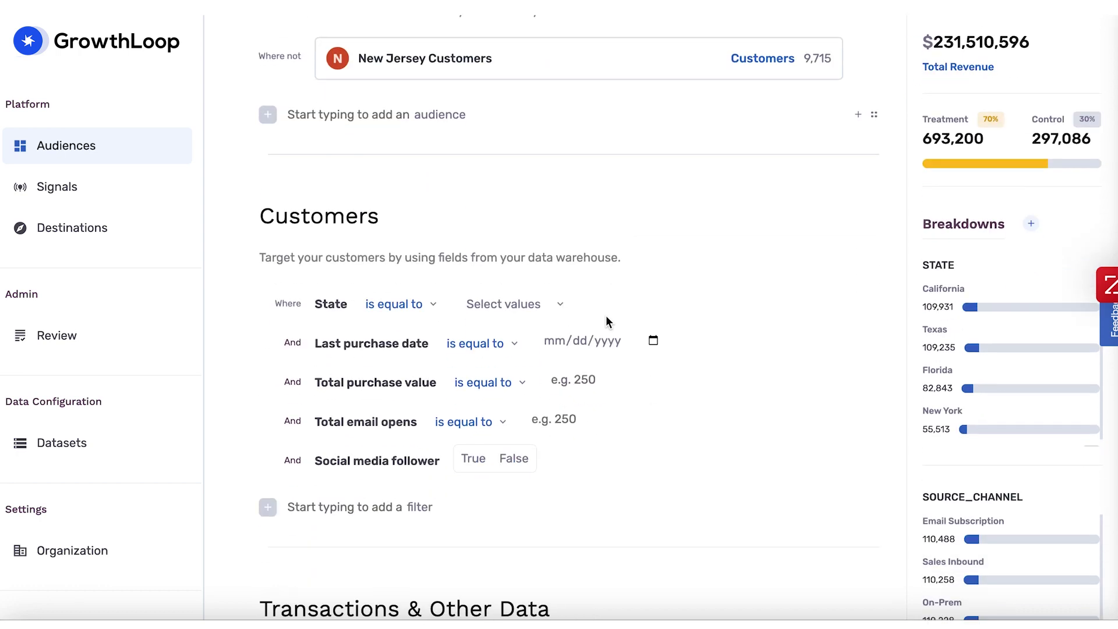
pyautogui.scroll(-1, 606, 320)
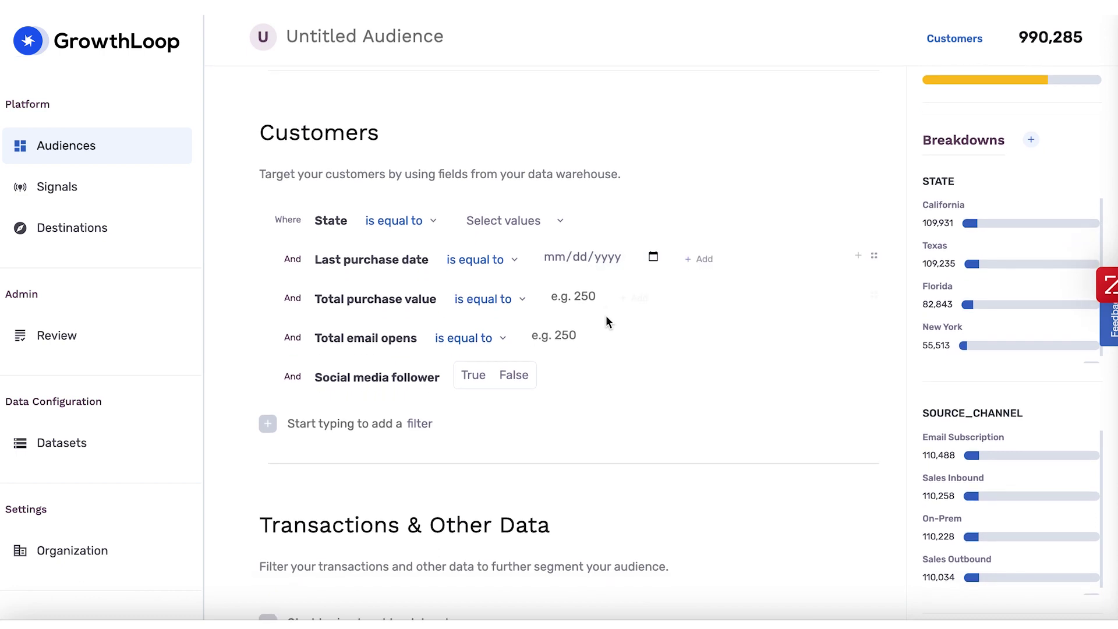
# - Filter customers to Total purchase value greater than 100
pyautogui.click(373, 425)
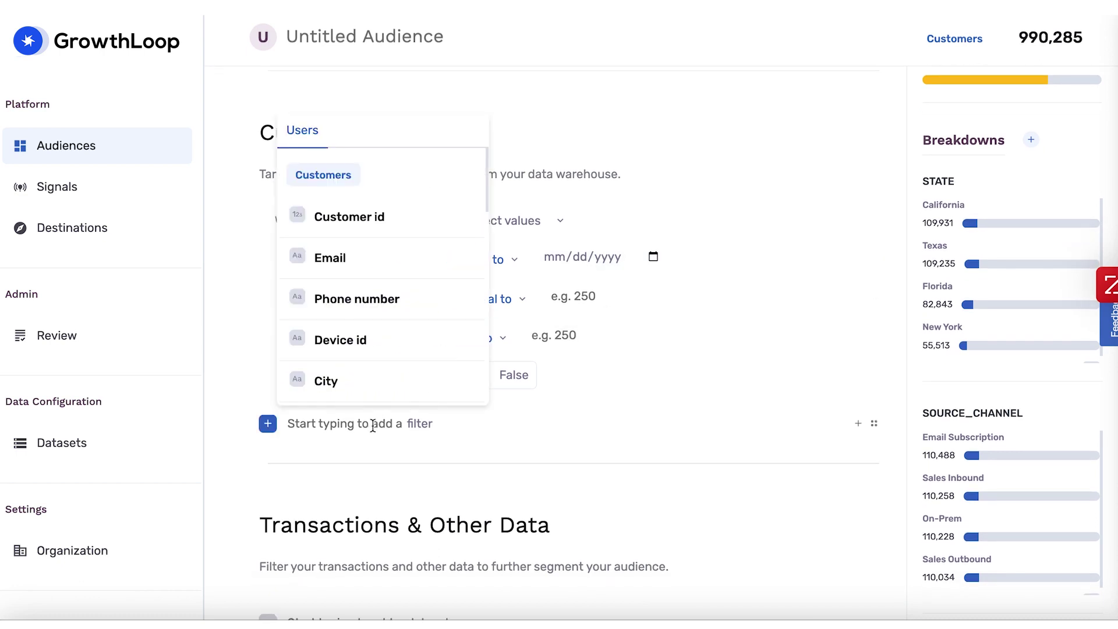
pyautogui.scroll(-7, 431, 313)
pyautogui.scroll(-3, 430, 313)
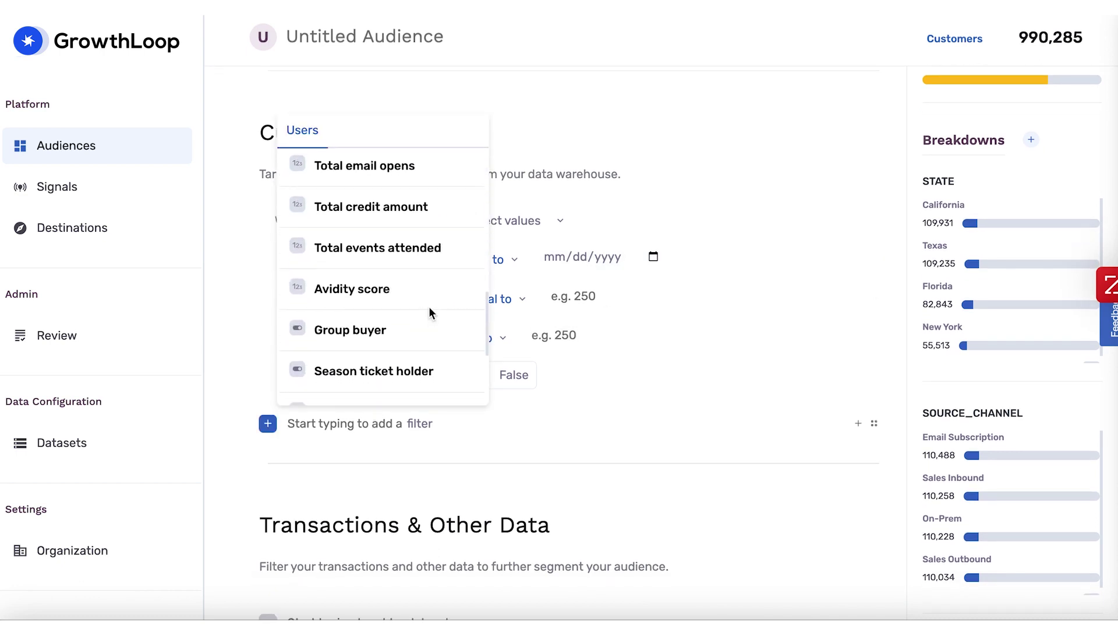
pyautogui.click(764, 346)
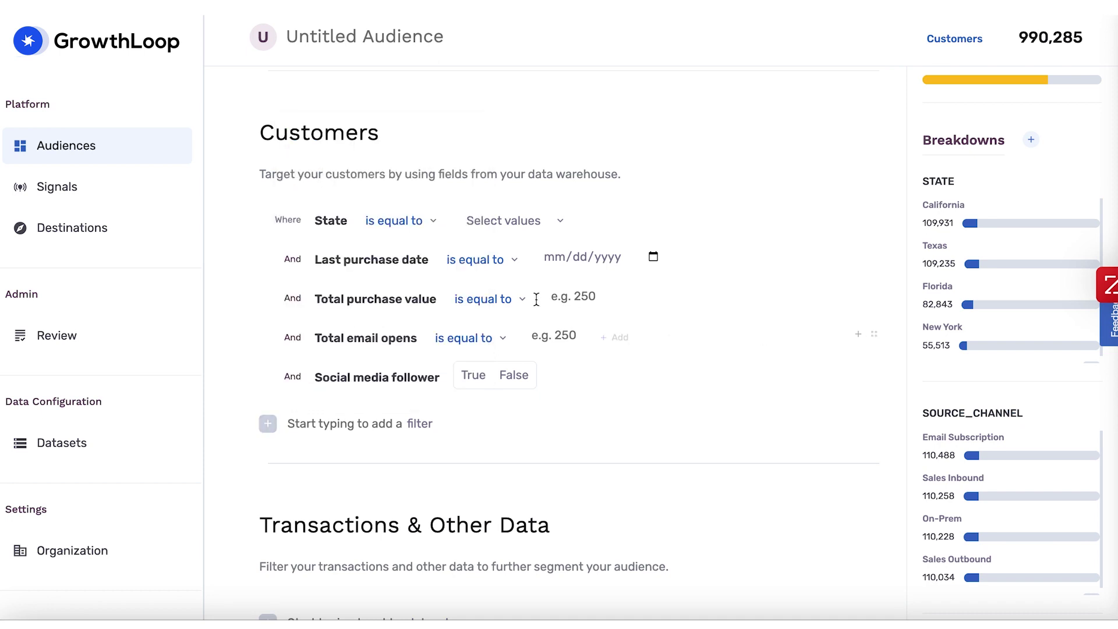
pyautogui.click(477, 300)
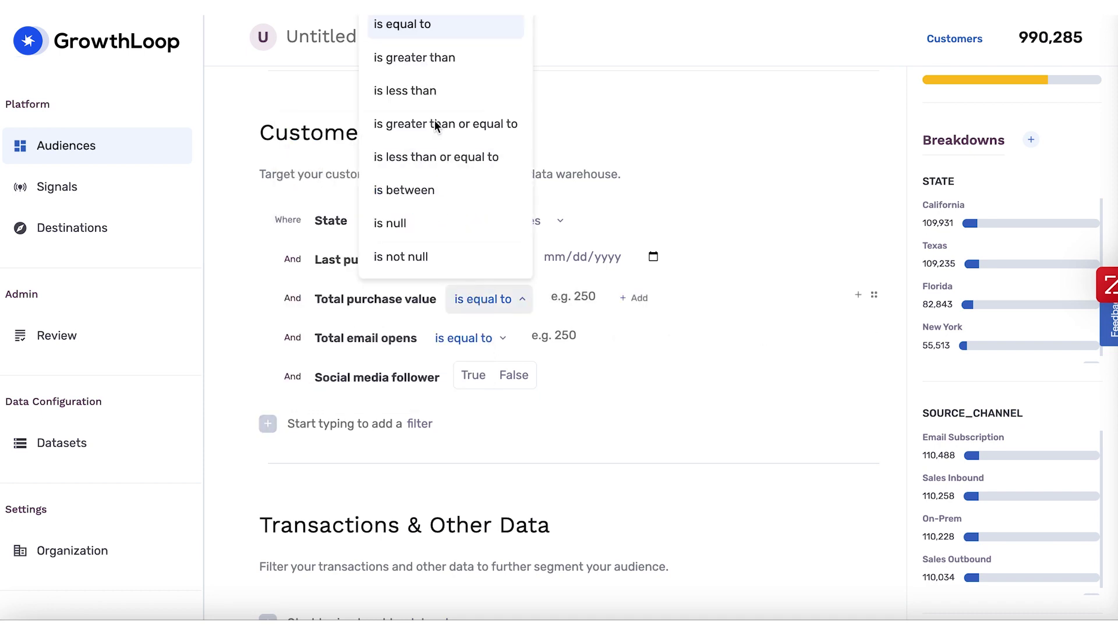
pyautogui.click(438, 58)
pyautogui.click(592, 294)
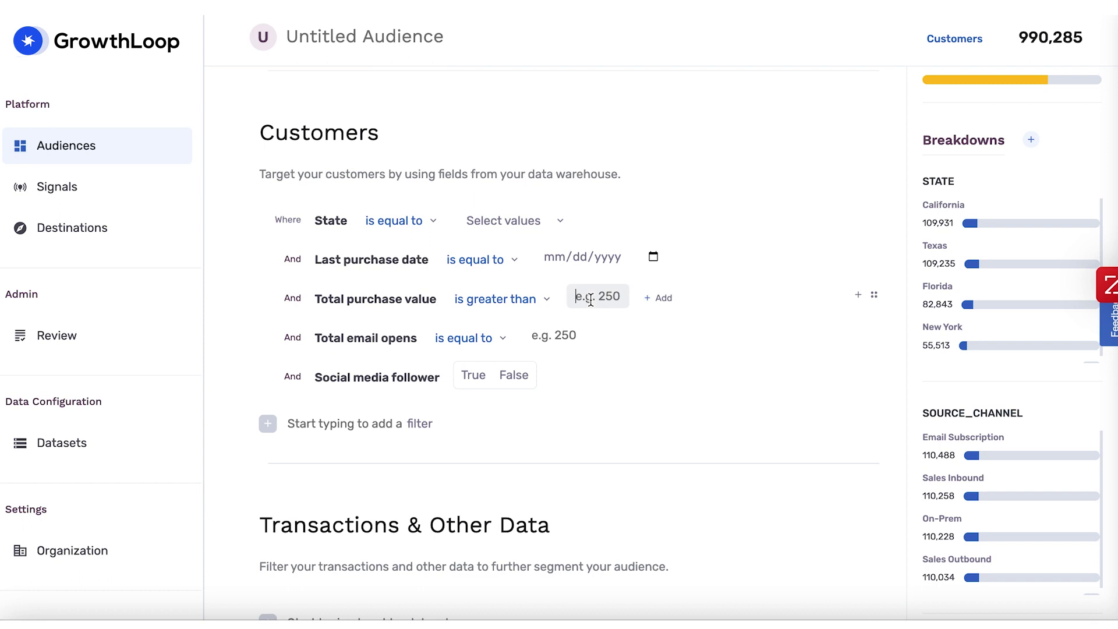
pyautogui.write('100')
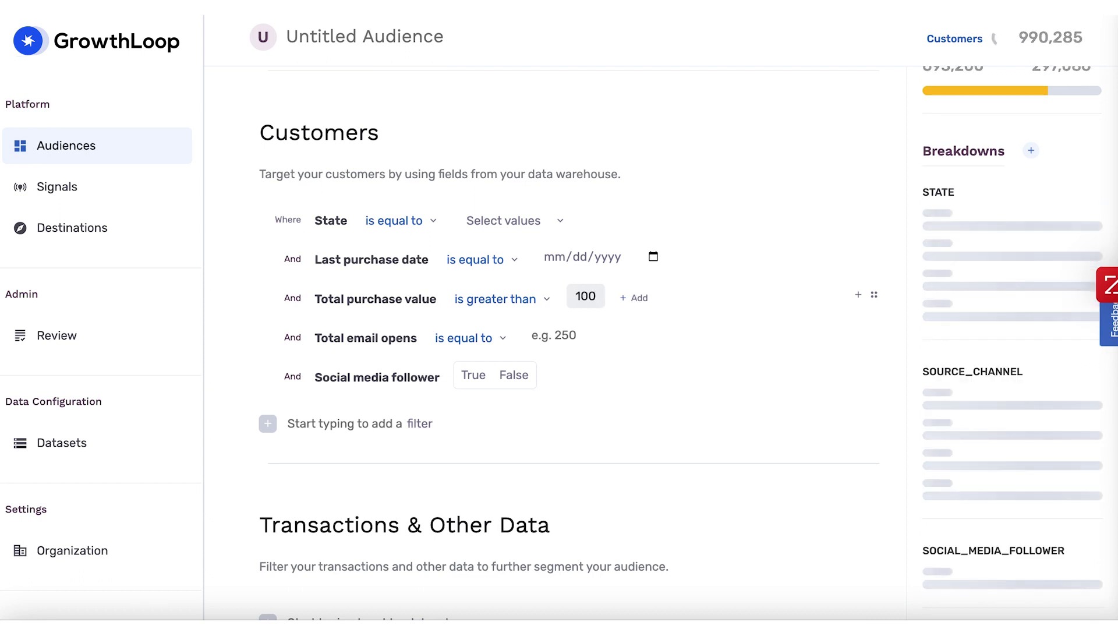
# - Require Last purchase date to have happened over 365 days ago, leaving 596,511 customers
pyautogui.click(512, 268)
pyautogui.scroll(-1, 463, 430)
pyautogui.scroll(-1, 463, 429)
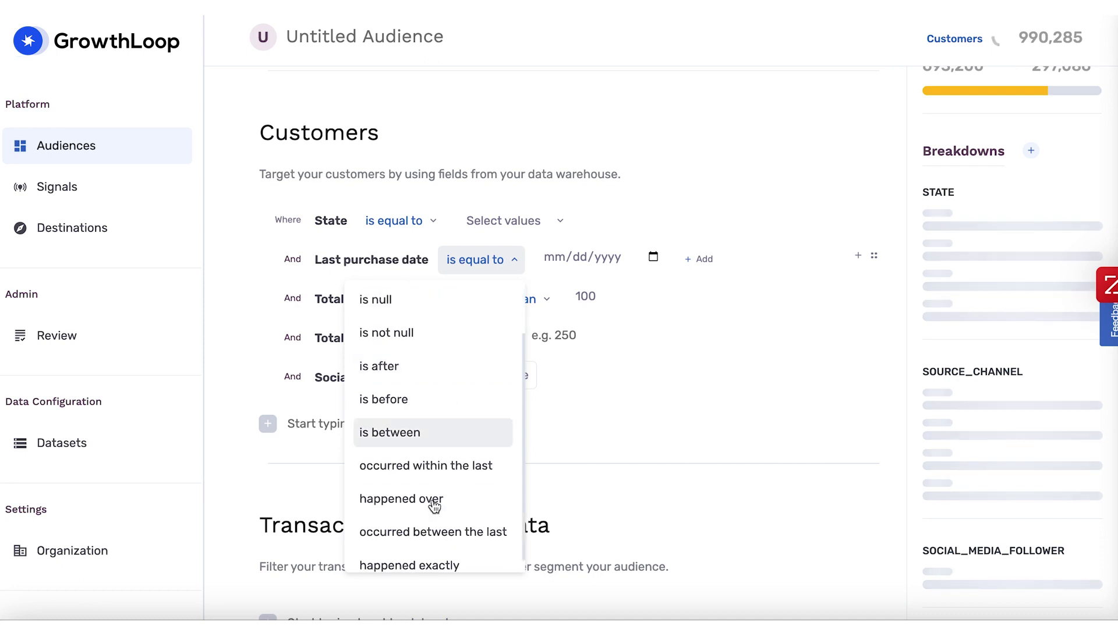
pyautogui.click(431, 499)
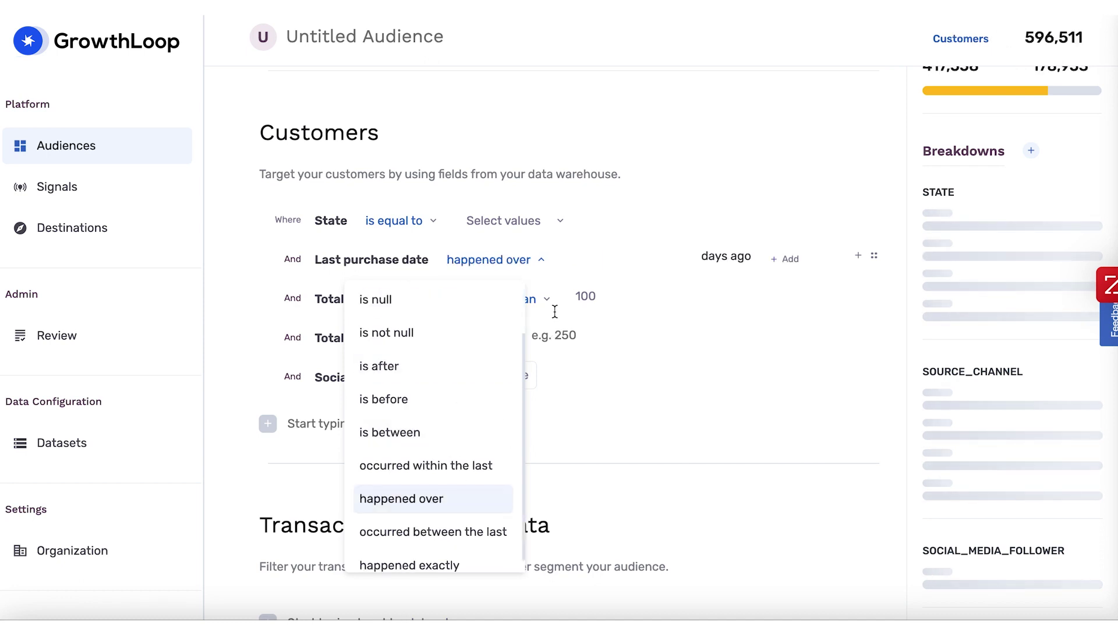
pyautogui.click(620, 256)
pyautogui.write('365')
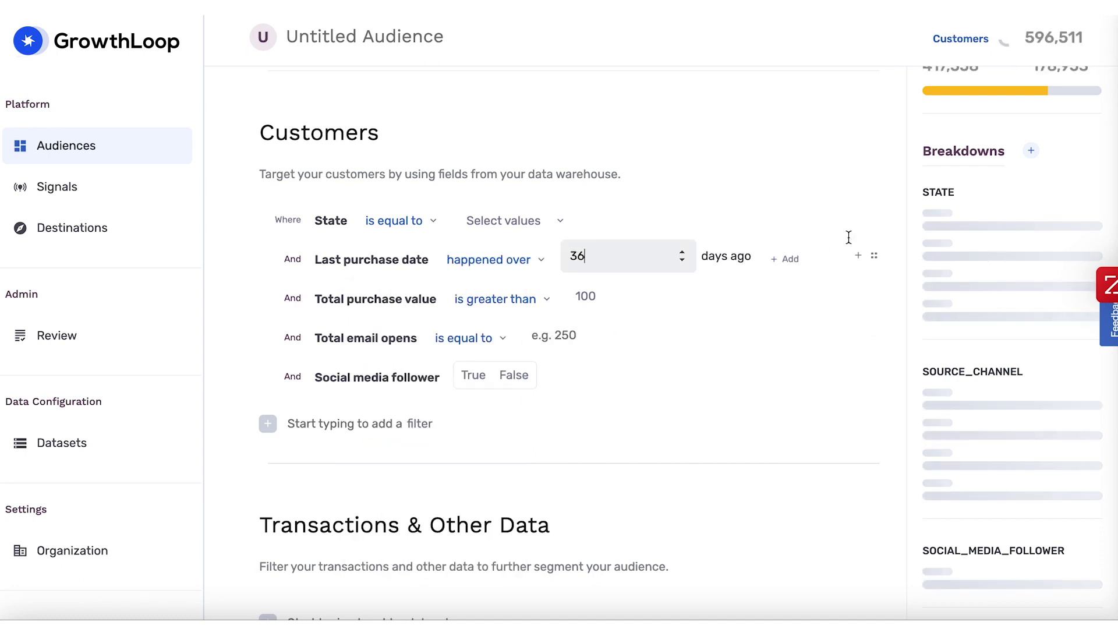
pyautogui.click(895, 168)
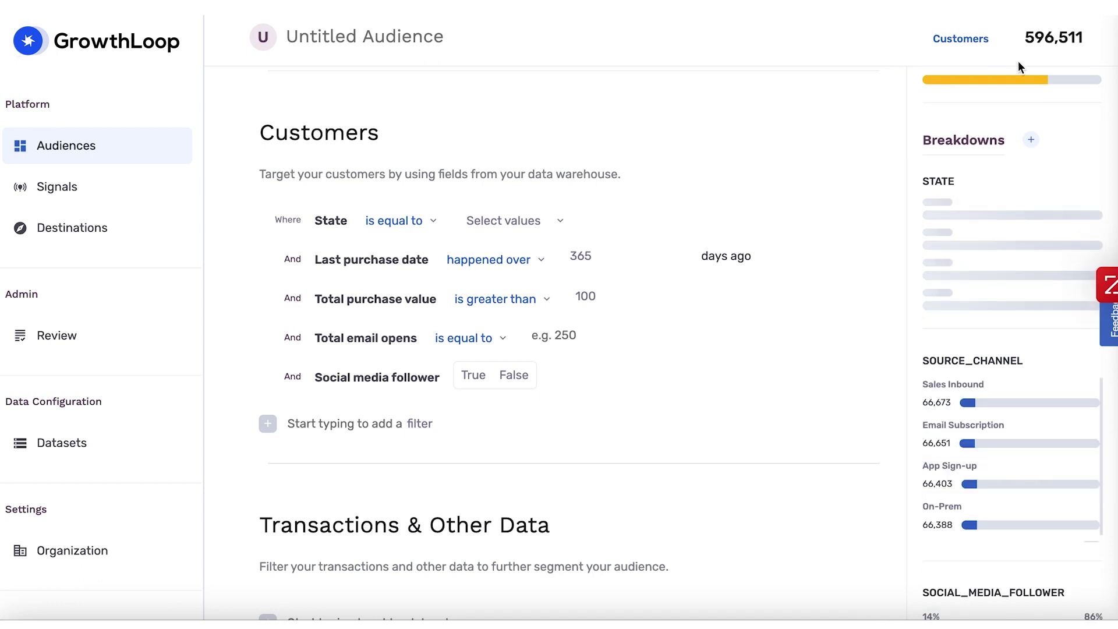
pyautogui.scroll(-5, 643, 366)
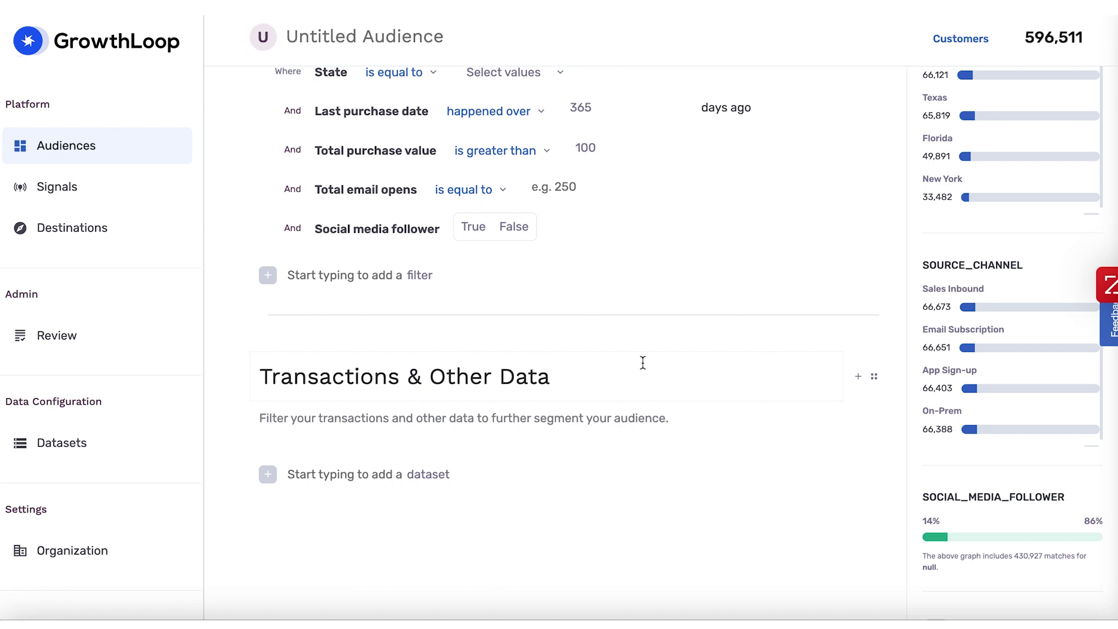
# - Add a Transactions filter with Transaction type In-App, narrowing to 148,170 customers
pyautogui.click(335, 474)
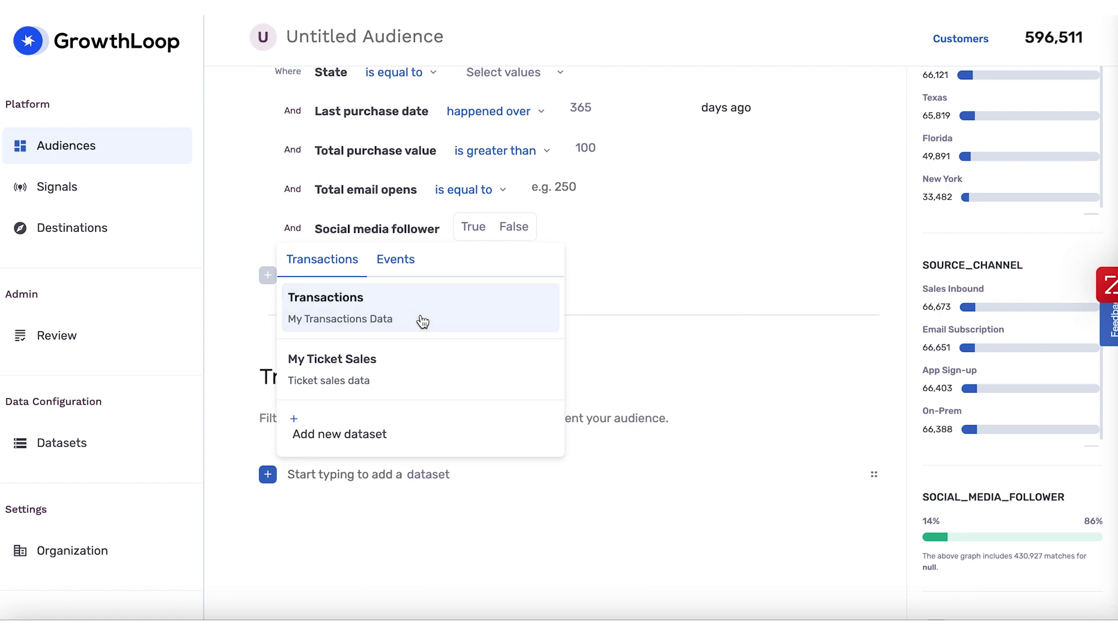
pyautogui.click(519, 309)
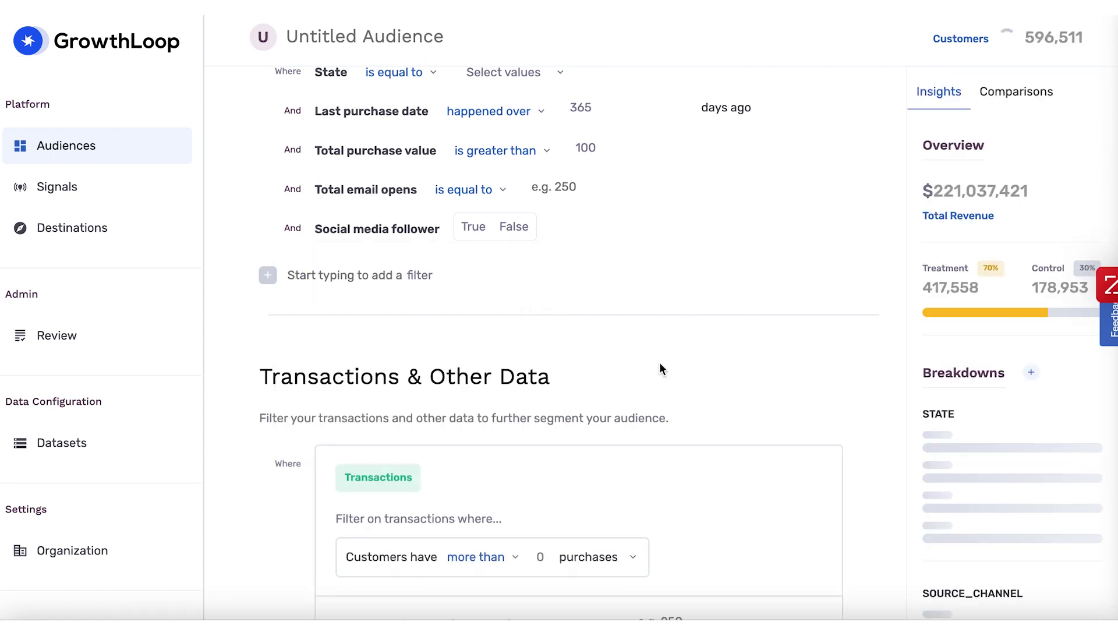
pyautogui.scroll(-5, 748, 421)
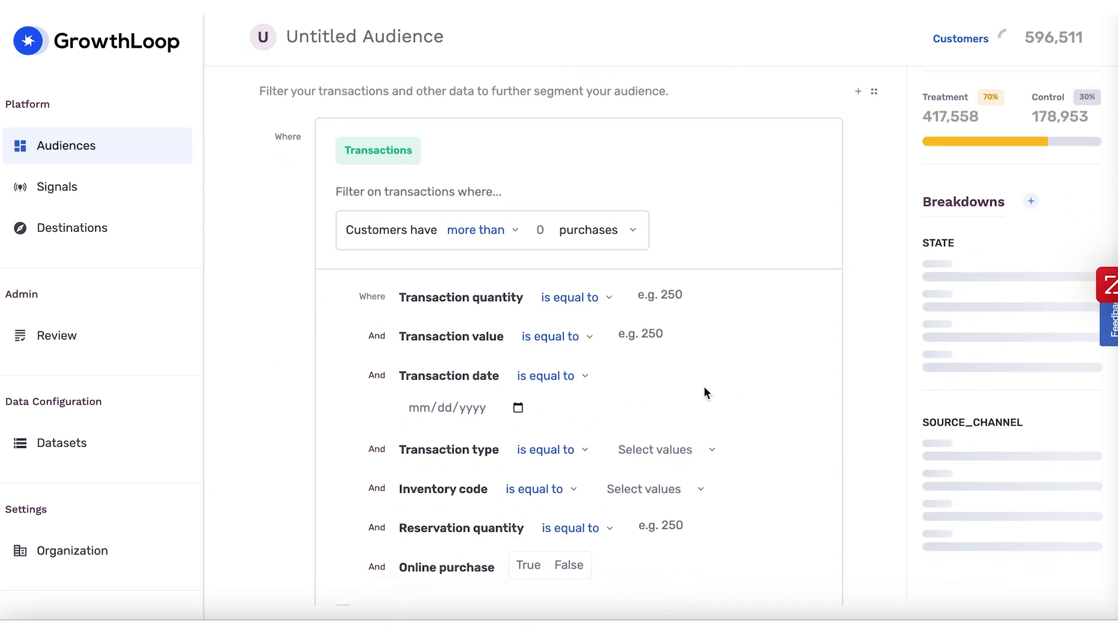
pyautogui.click(676, 459)
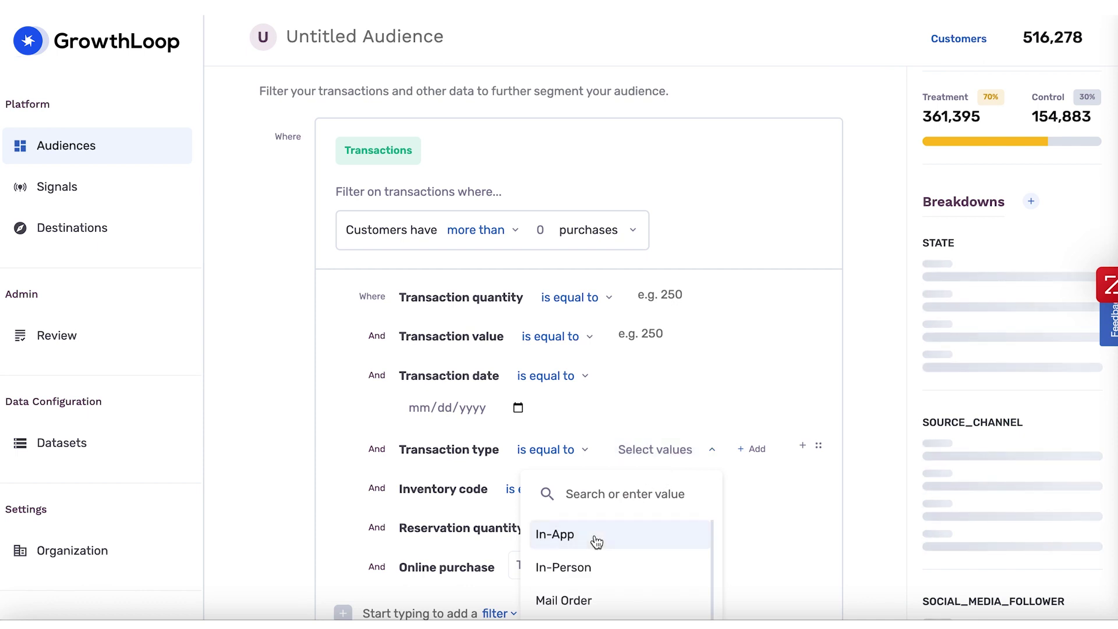
pyautogui.click(606, 536)
pyautogui.click(863, 376)
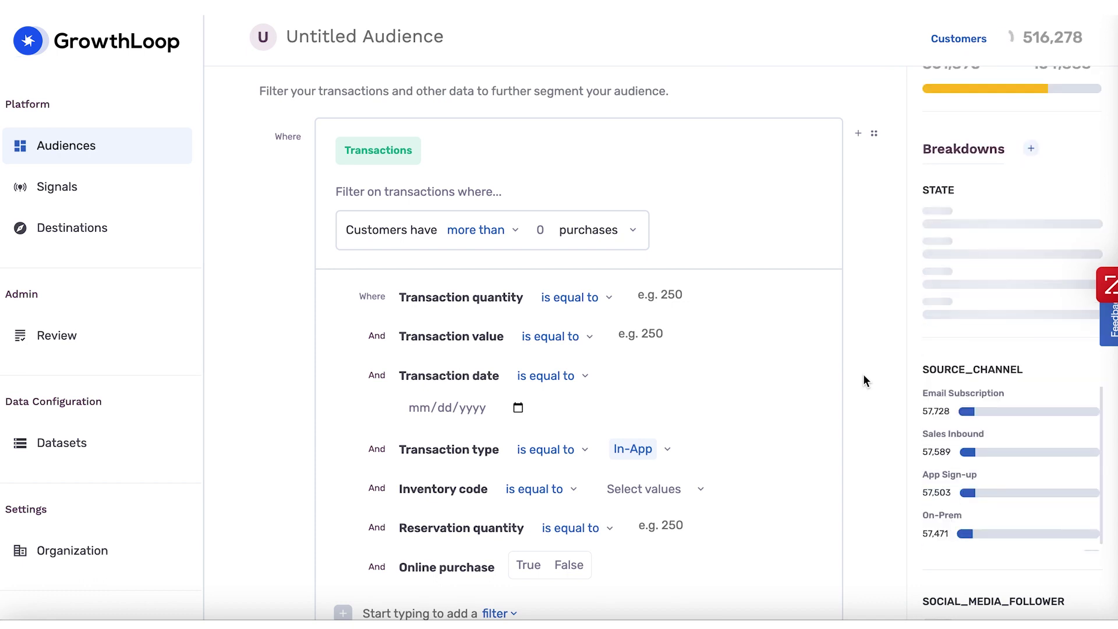
pyautogui.scroll(3, 863, 381)
pyautogui.scroll(10, 863, 378)
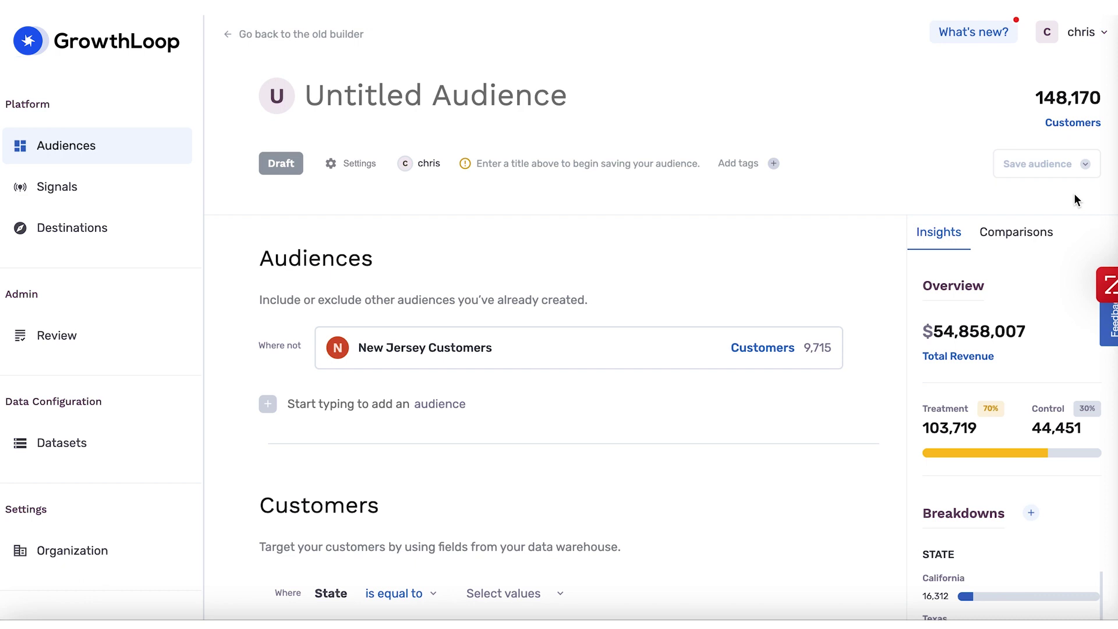
# - Title the audience 'Churned High Value In App Users' and save it as Approved
pyautogui.click(556, 97)
pyautogui.write('Churned High Value In App Users')
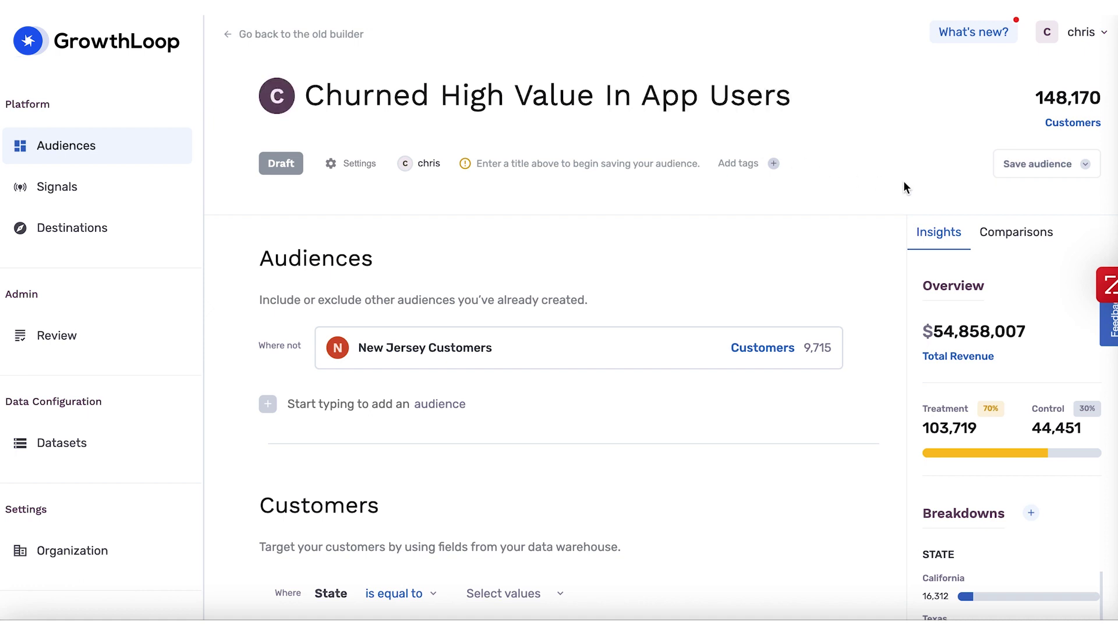
pyautogui.click(1028, 166)
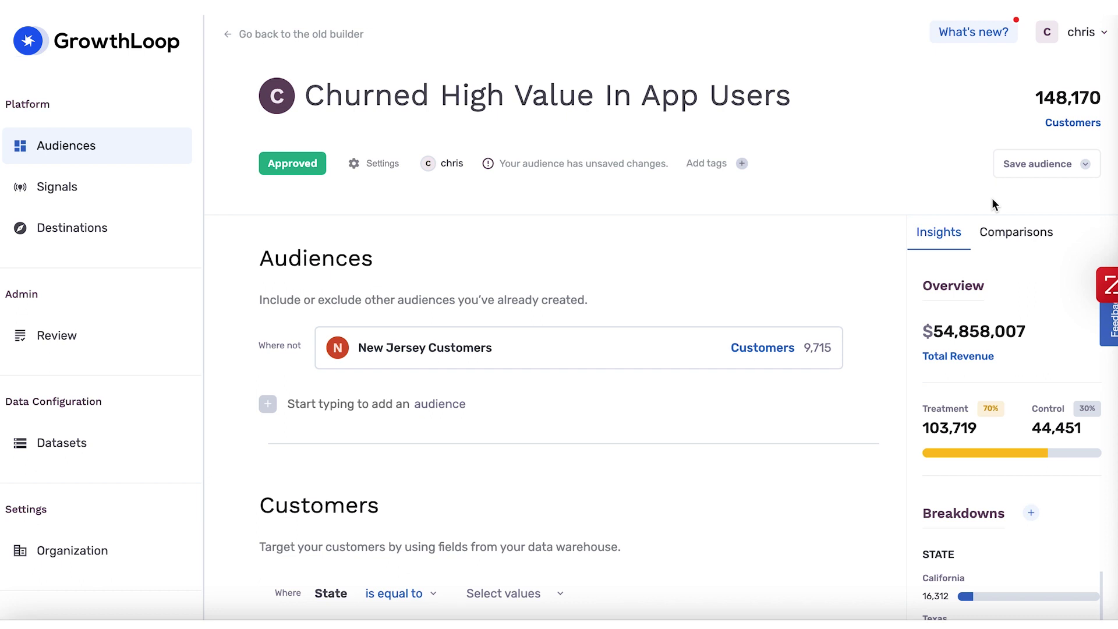
# - Open Create Export for the audience, showing My New Facebook with an Ongoing, Hourly schedule
pyautogui.click(1086, 165)
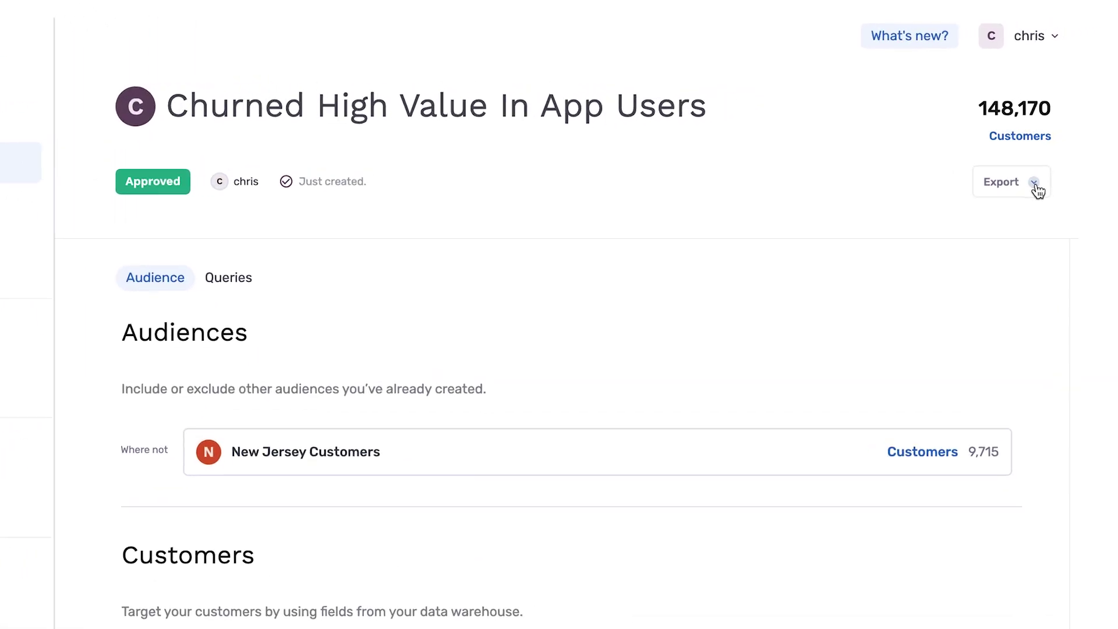
pyautogui.click(996, 205)
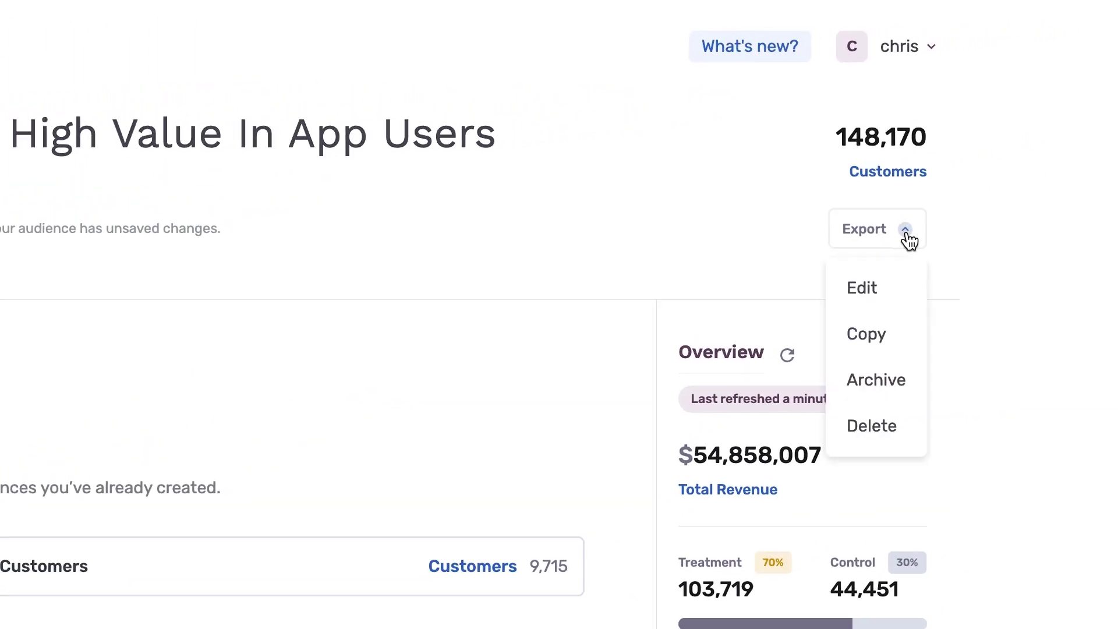
pyautogui.click(878, 230)
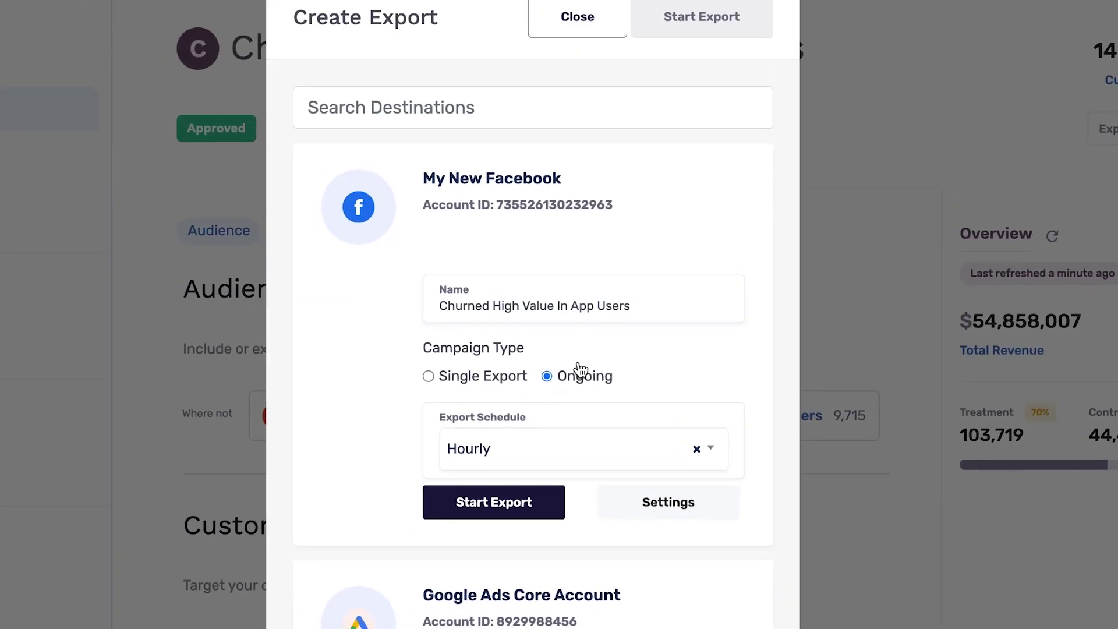
pyautogui.scroll(-1, 580, 370)
pyautogui.scroll(-1, 580, 369)
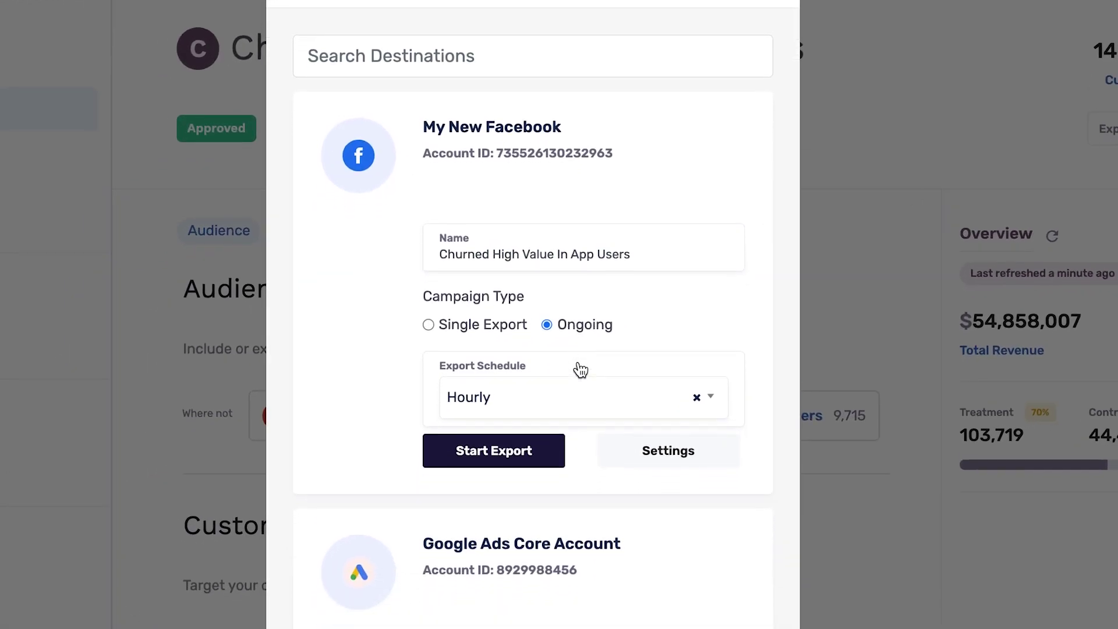